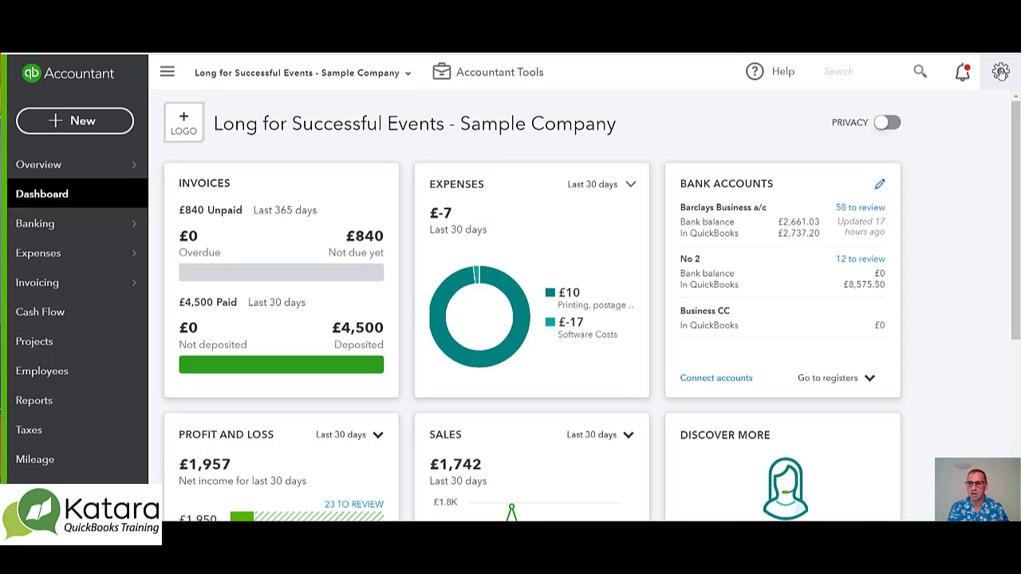
In the chart of accounts, set the Office expenses, repairs & maintenance account's default VAT code to 15% Standard Vat and save it
left_click(1001, 72)
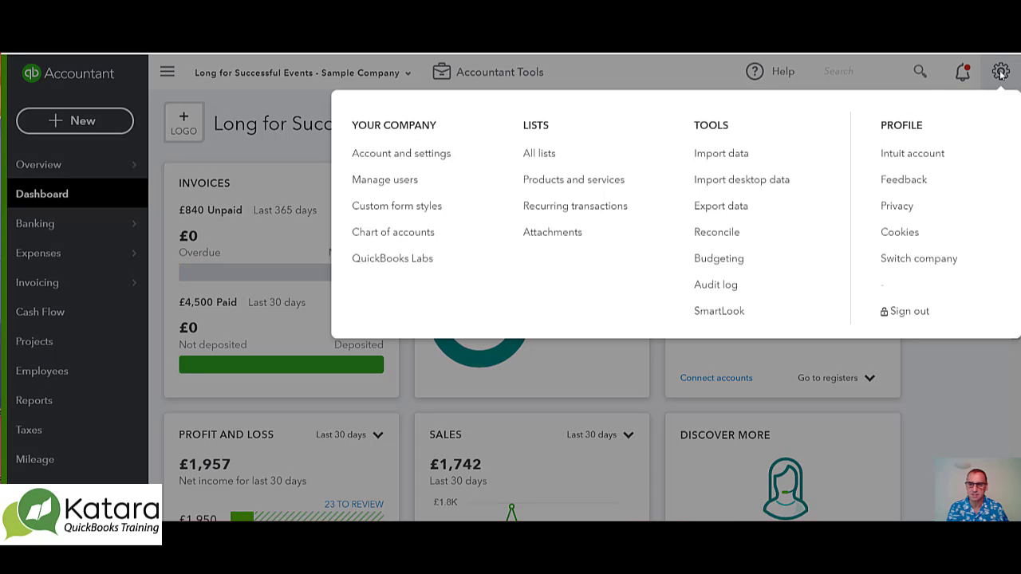
left_click(397, 238)
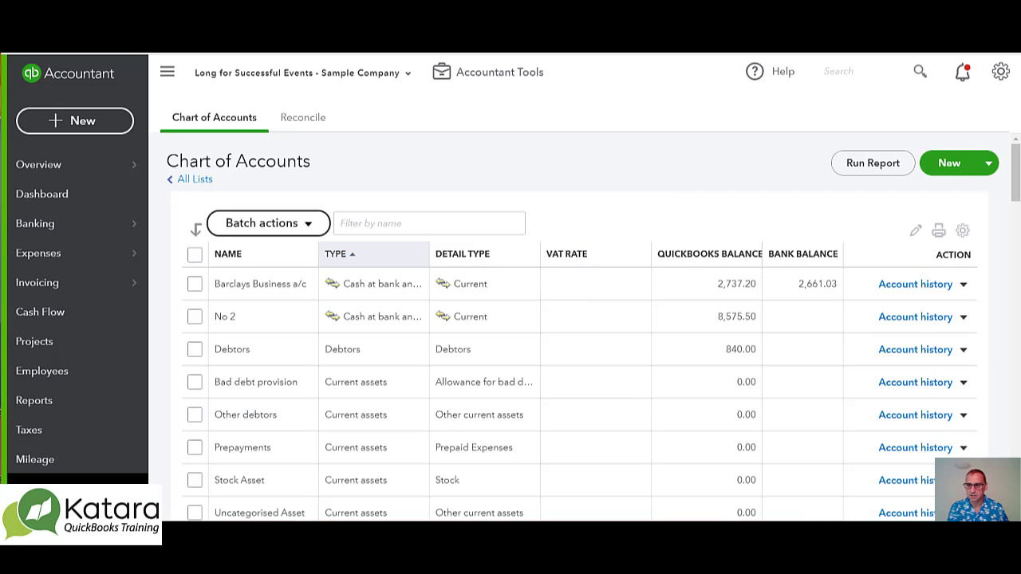
left_click_drag(1018, 197, 1019, 272)
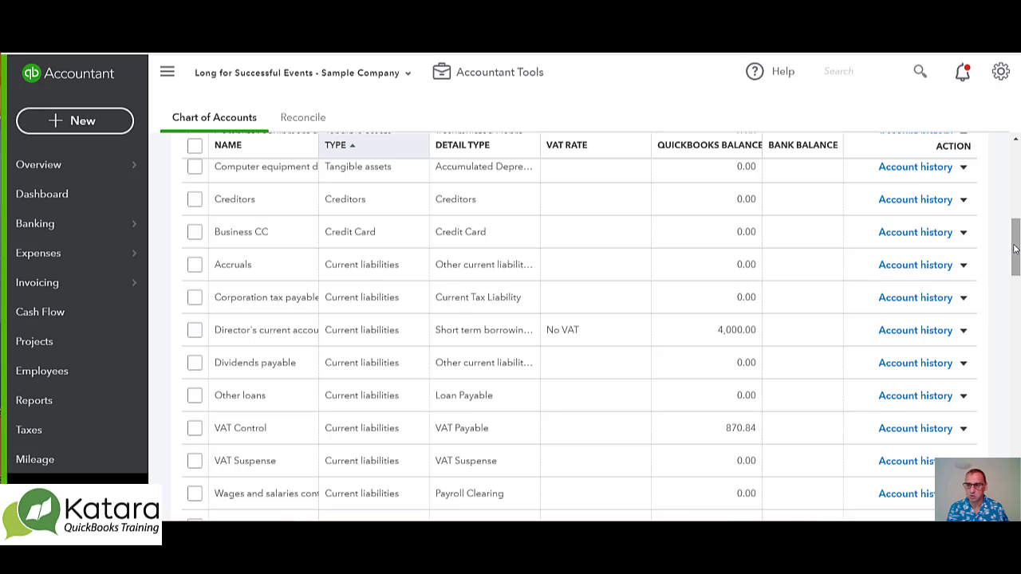
left_click_drag(1016, 250, 1018, 421)
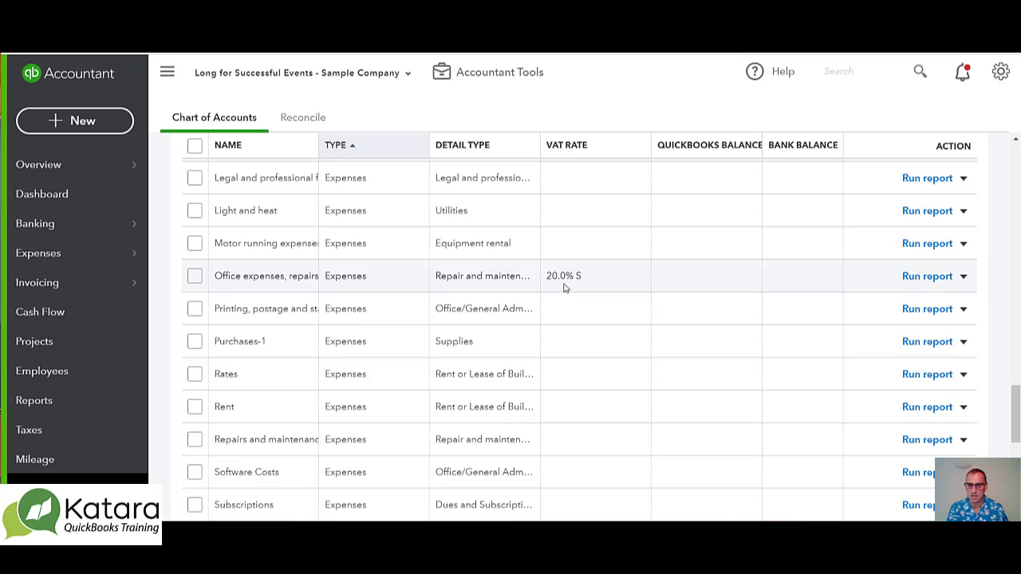
left_click(963, 278)
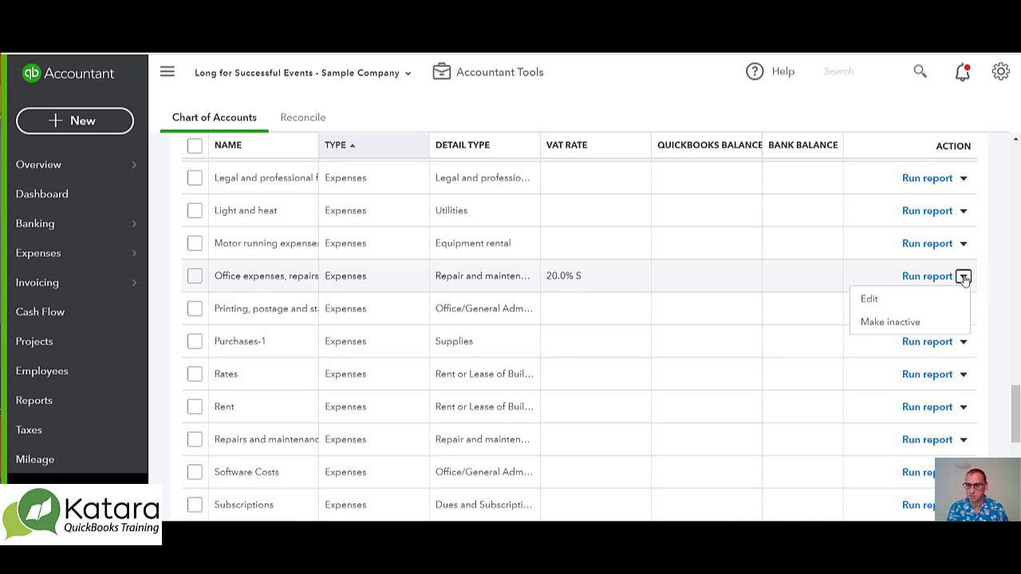
left_click(871, 300)
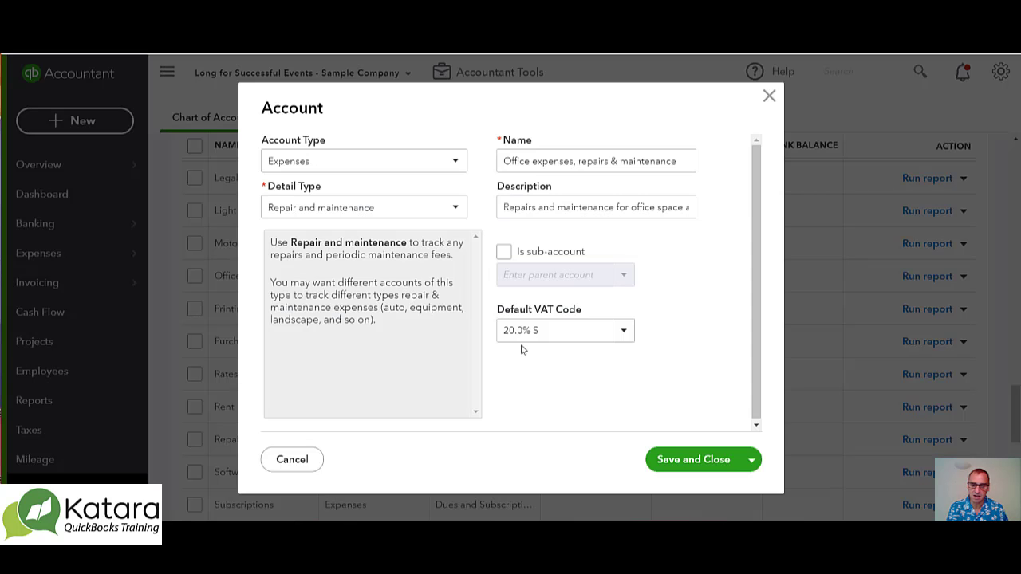
left_click(624, 335)
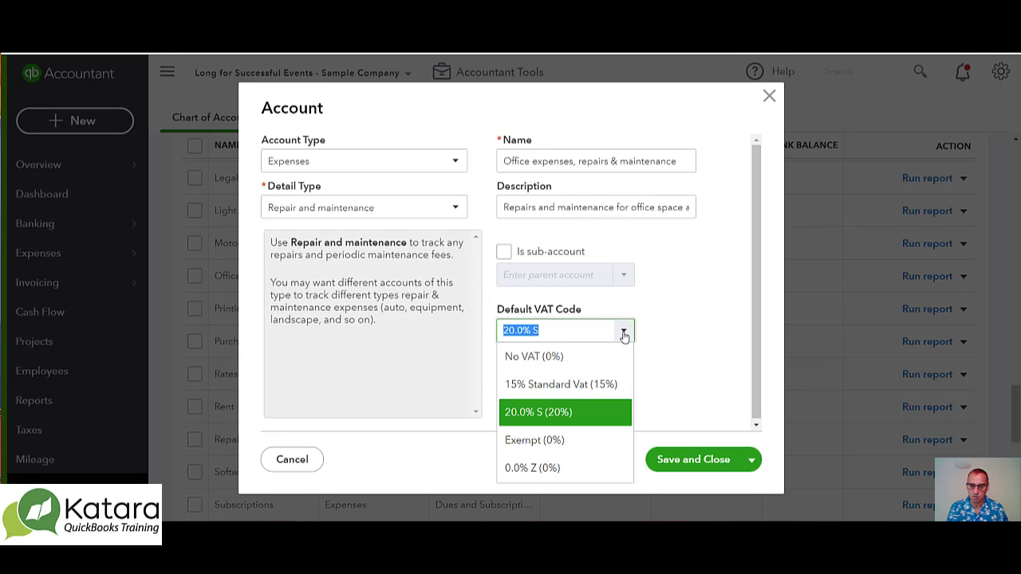
left_click(546, 386)
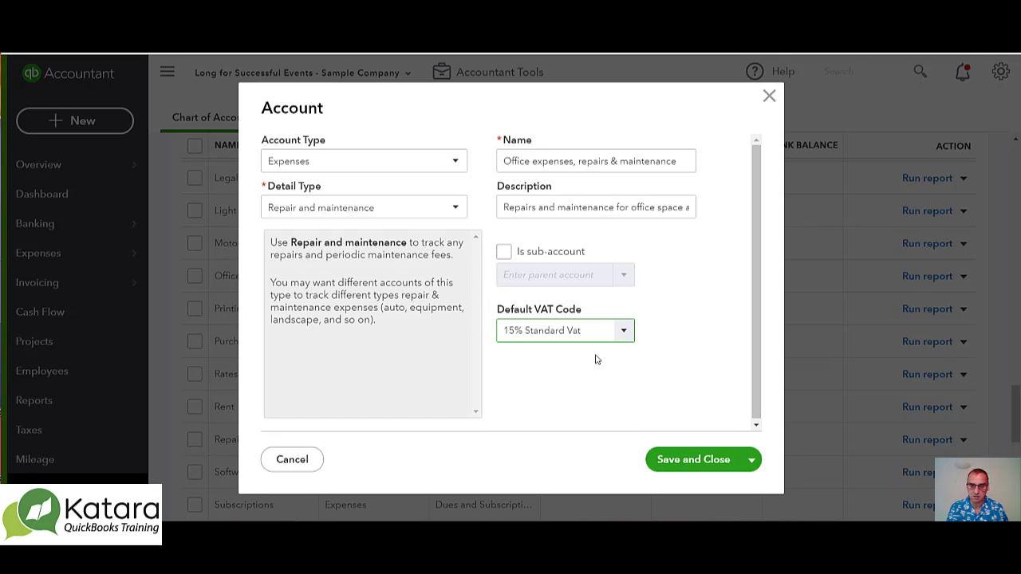
left_click(695, 465)
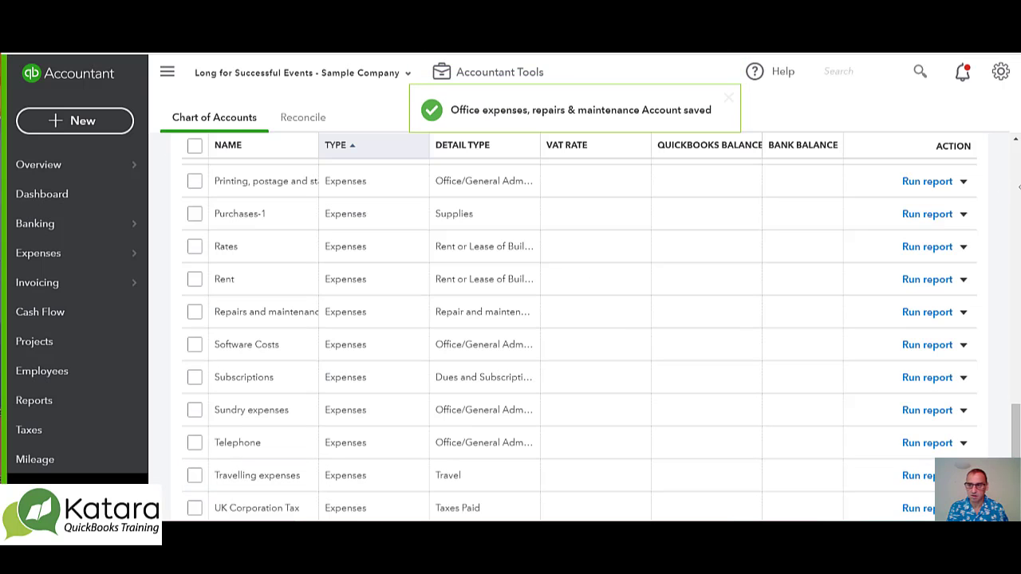
mouse_move(1017, 437)
left_mouse_down()
mouse_move(1016, 375)
mouse_move(1016, 420)
left_mouse_up()
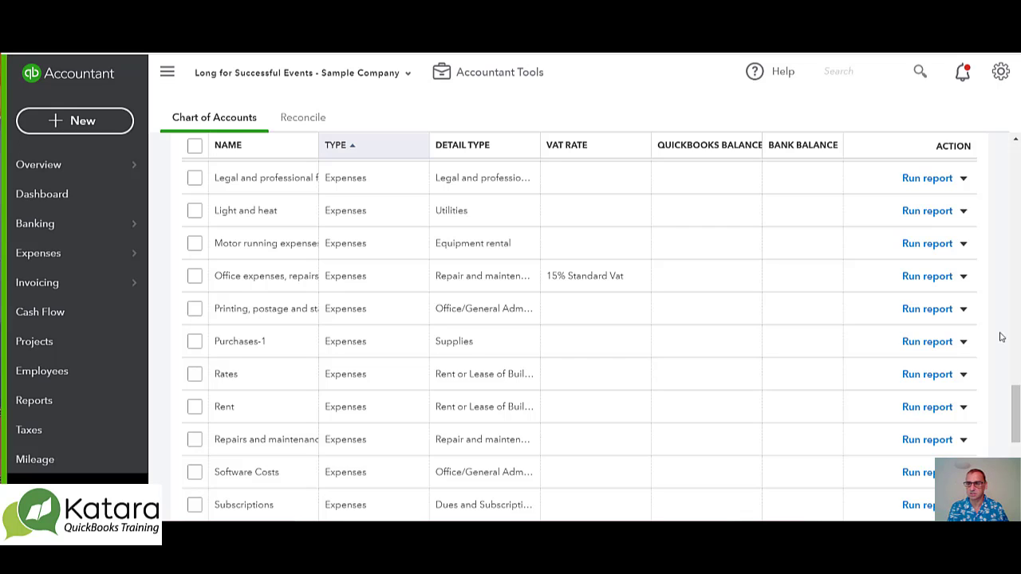
Open the Products and Services list and review the full set of column display options
left_click(1001, 73)
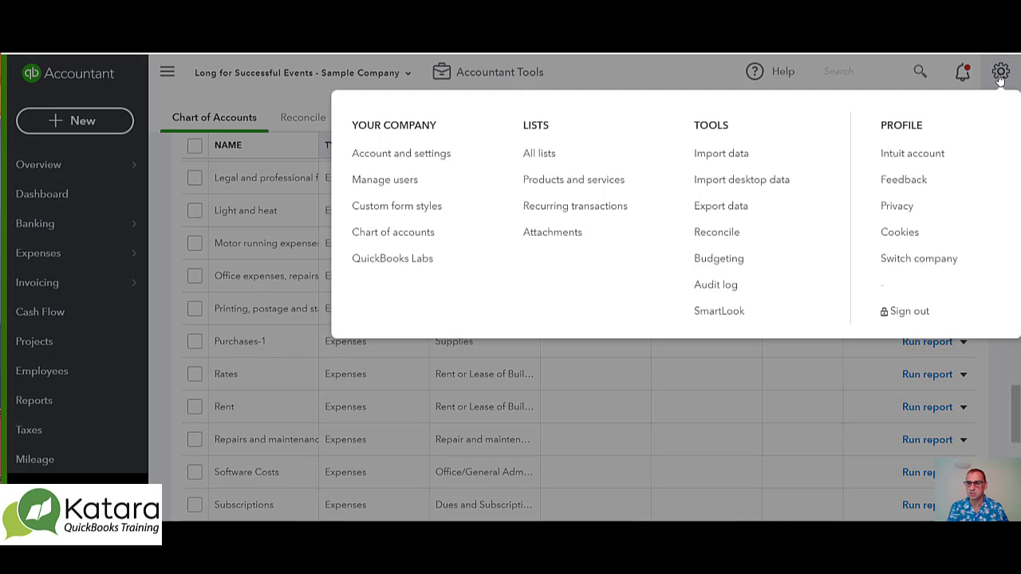
left_click(579, 182)
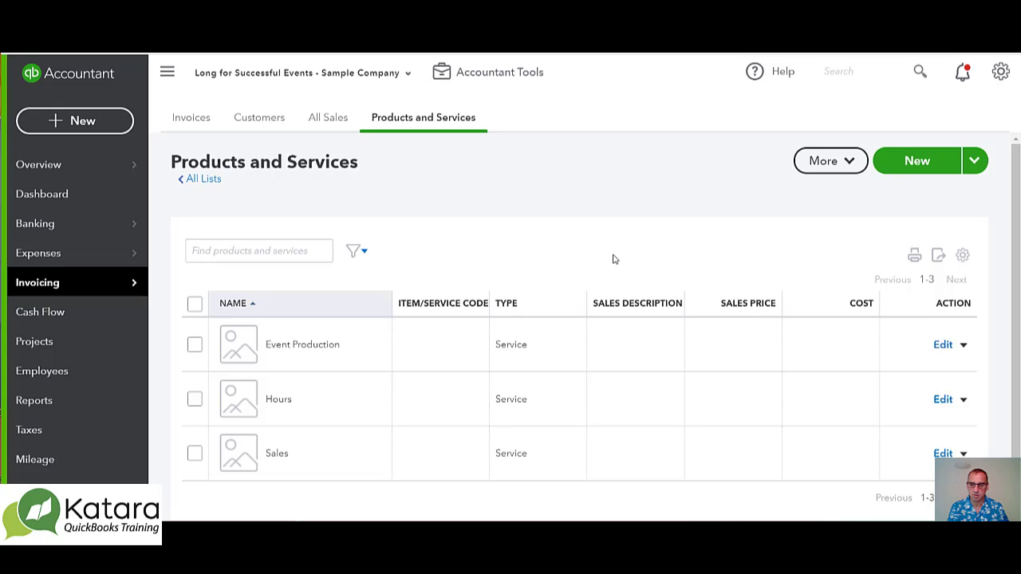
left_click(963, 257)
scroll(878, 426, "down", 1)
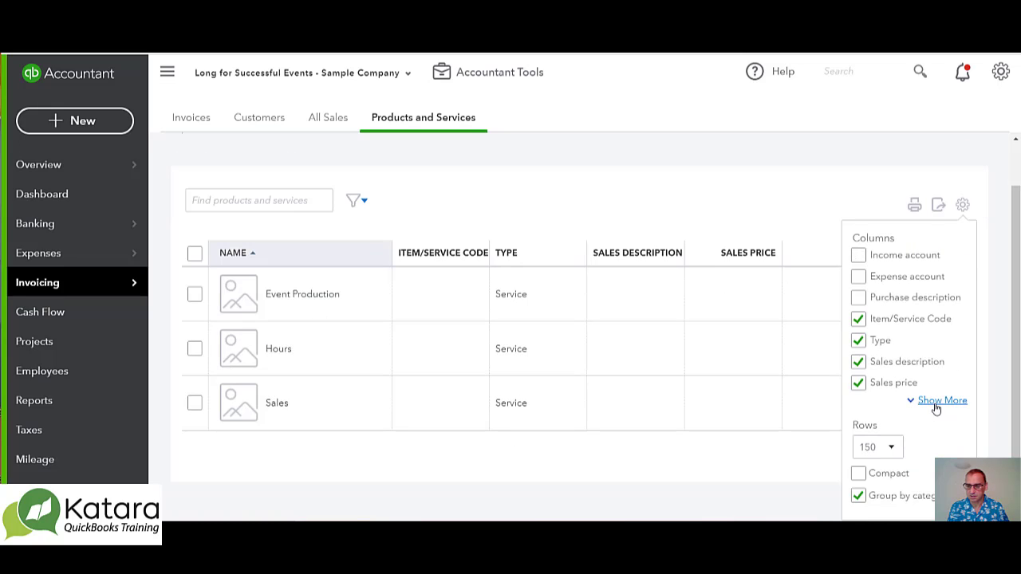
left_click(935, 403)
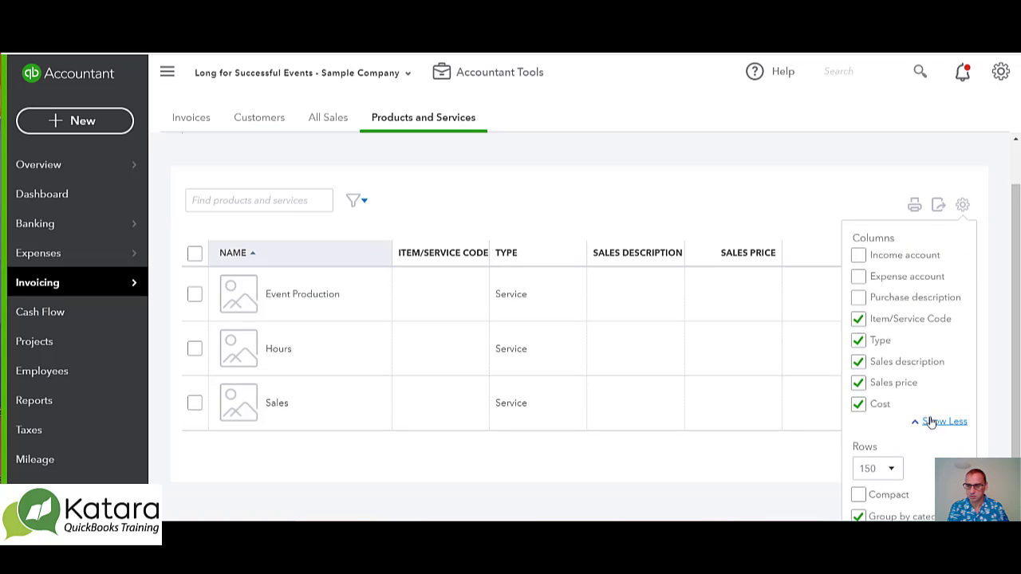
scroll(923, 388, "up", 1)
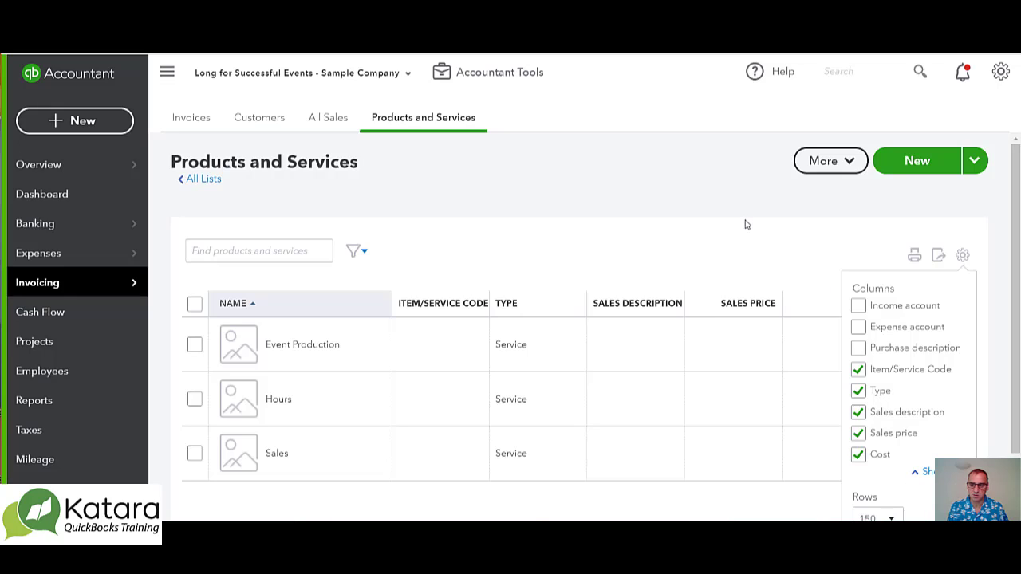
left_click(963, 255)
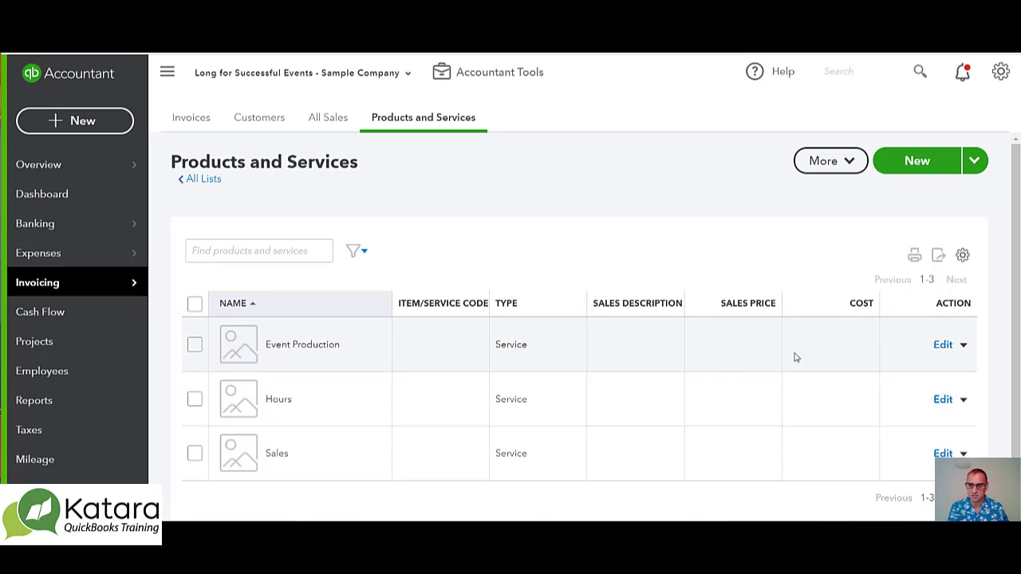
Set the tax rate of the Event Production service to 15% Standard Vat and save the item
left_click(943, 347)
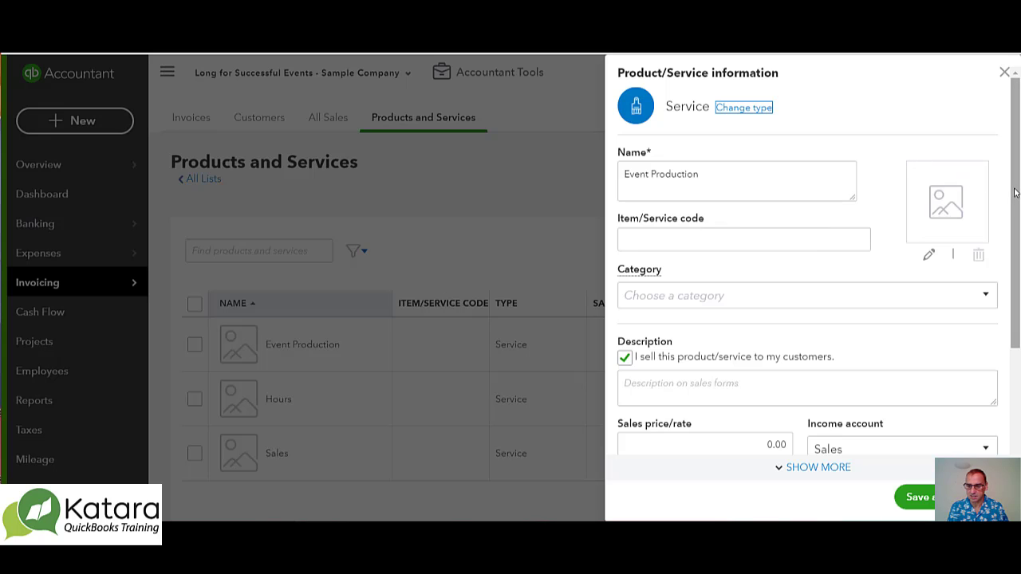
left_click_drag(1014, 191, 1015, 309)
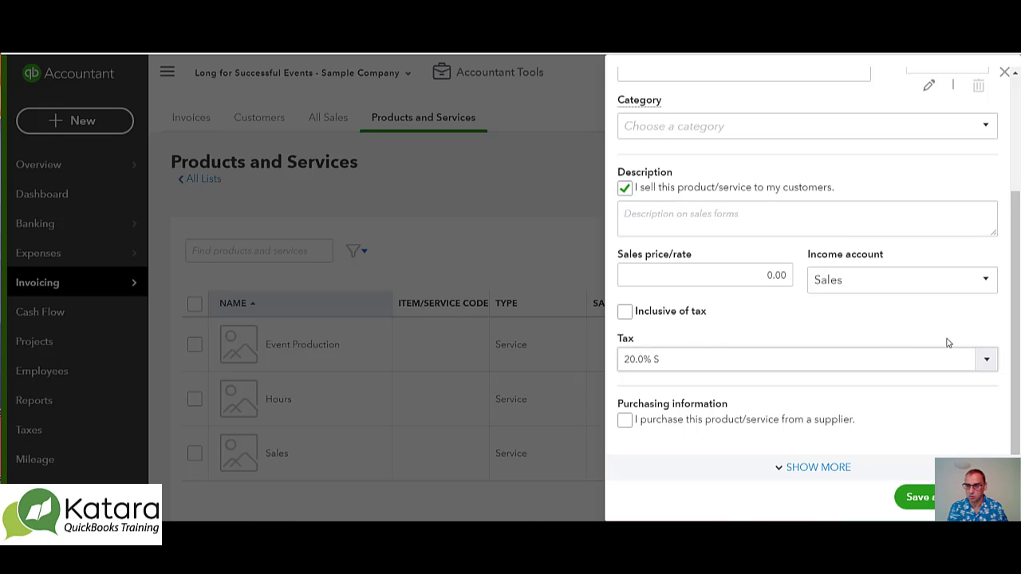
left_click(989, 360)
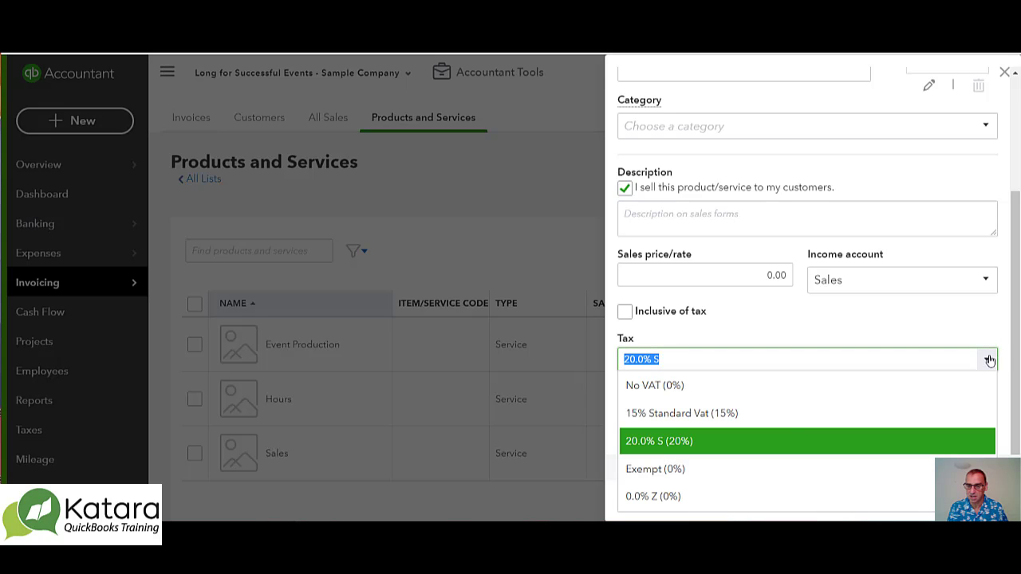
left_click(655, 415)
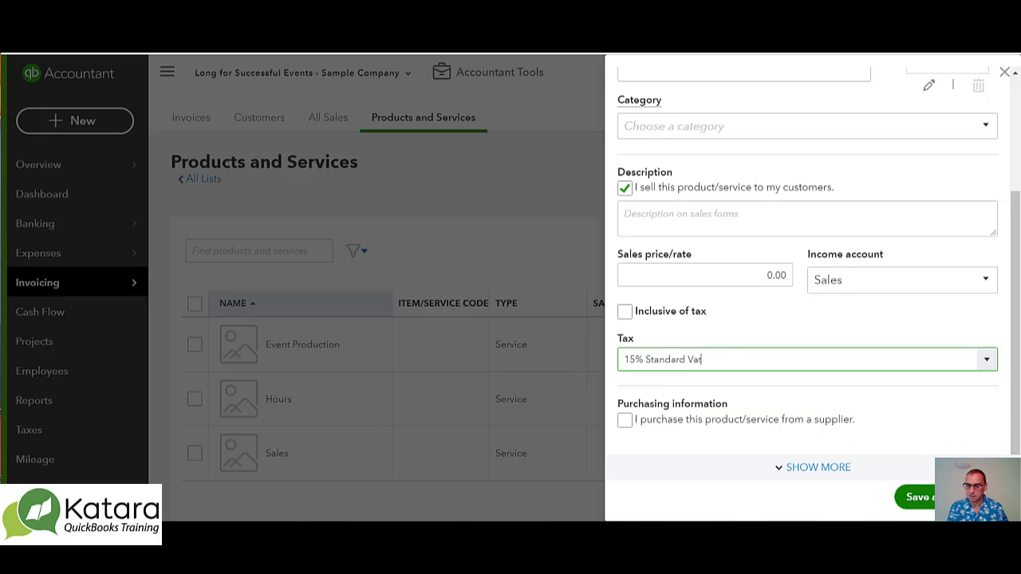
left_click(918, 497)
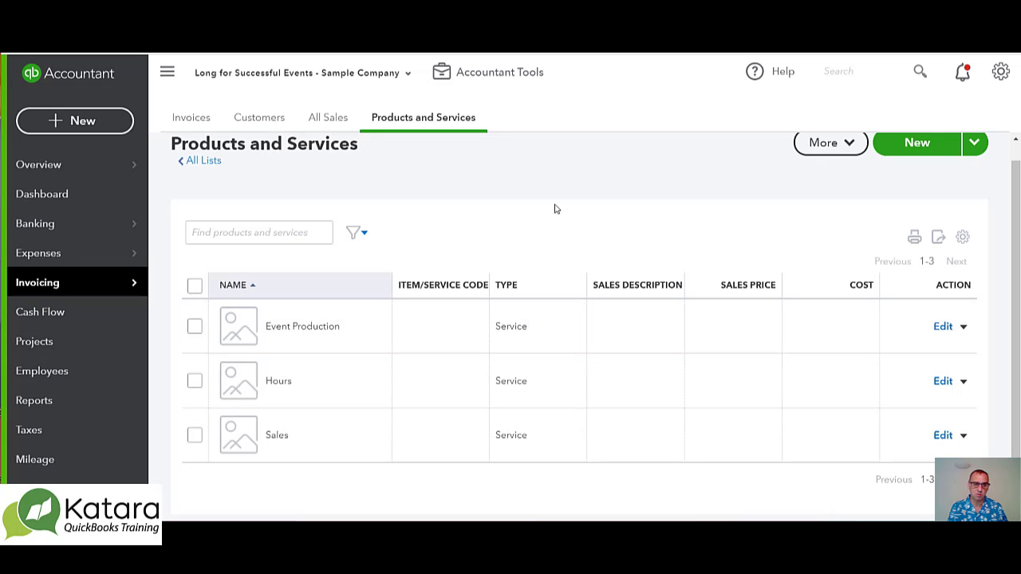
In the bank rules, set the Office Rent rule's tax to 15% Standard Vat (15%) and save the rule
mouse_move(103, 225)
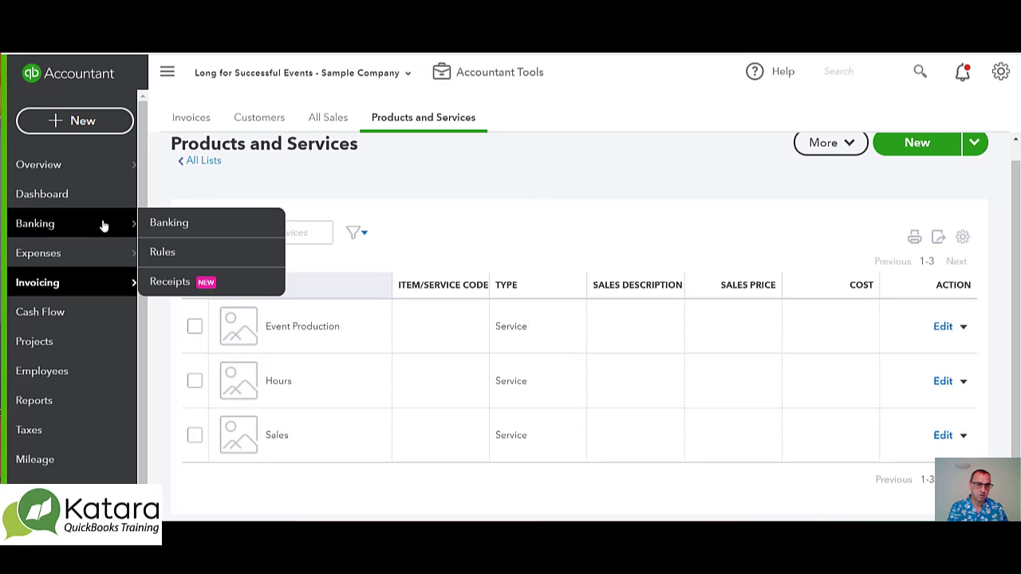
left_click(164, 252)
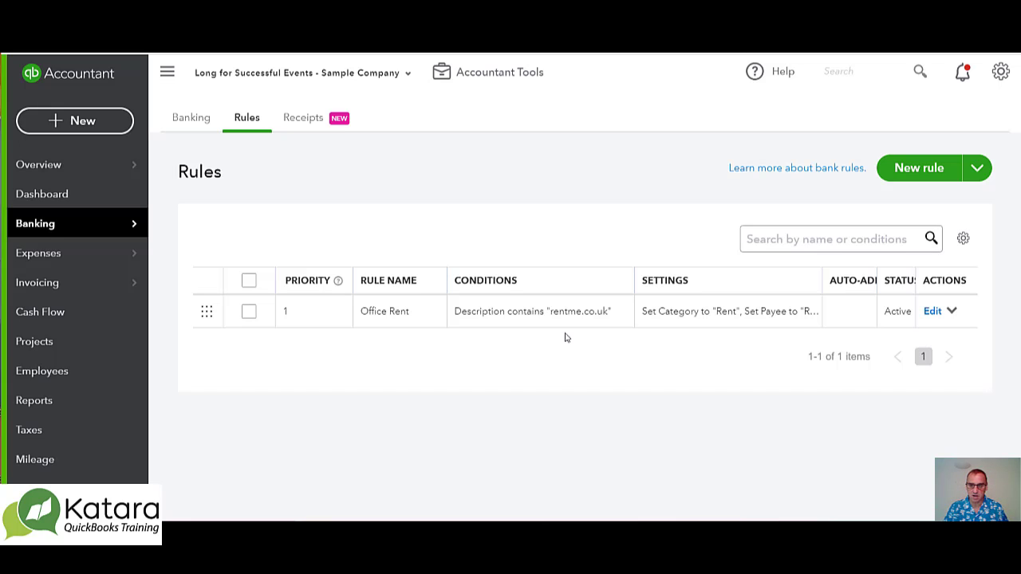
left_click(933, 312)
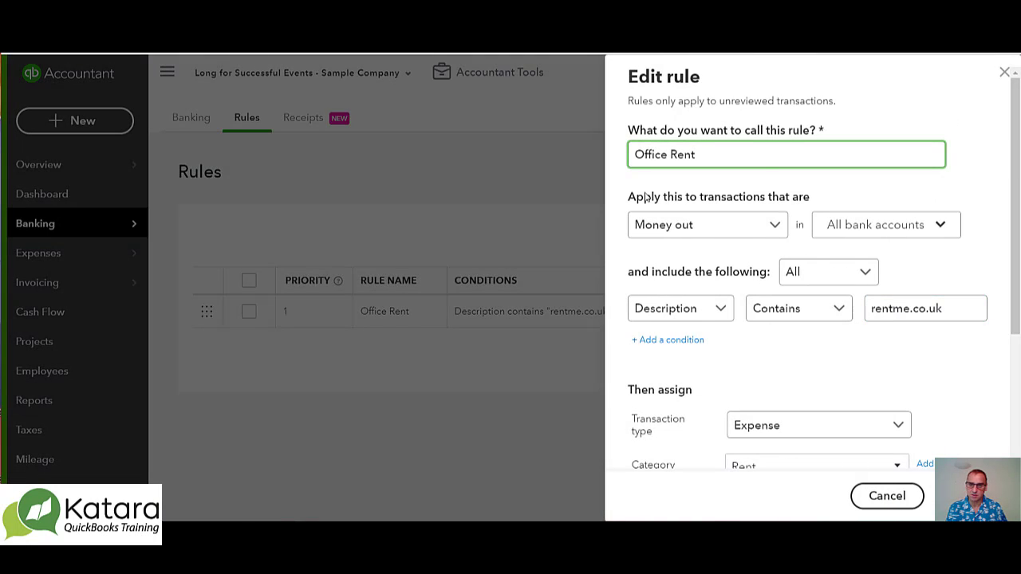
scroll(1015, 141, "down", 5)
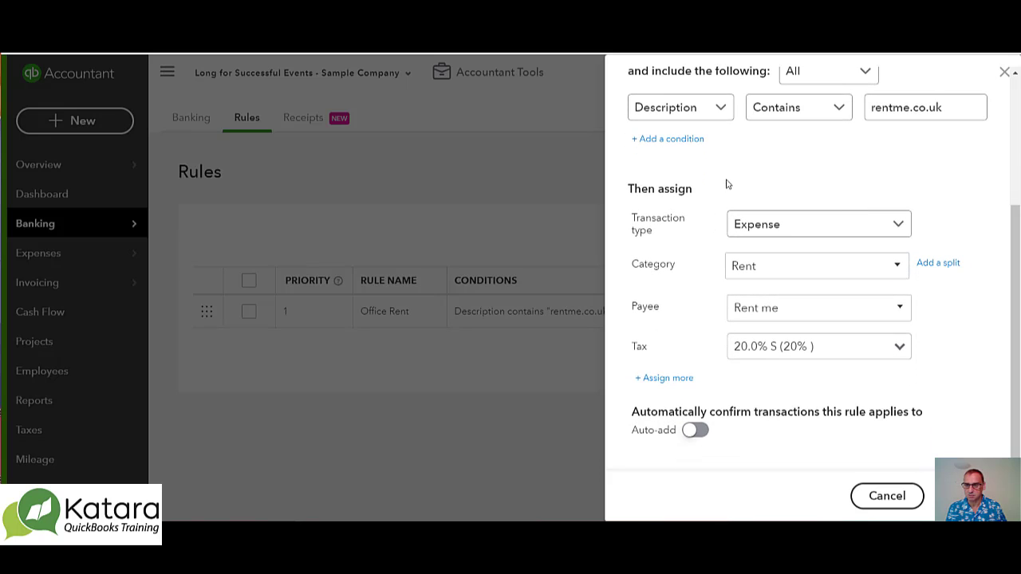
left_click_drag(1013, 197, 1014, 253)
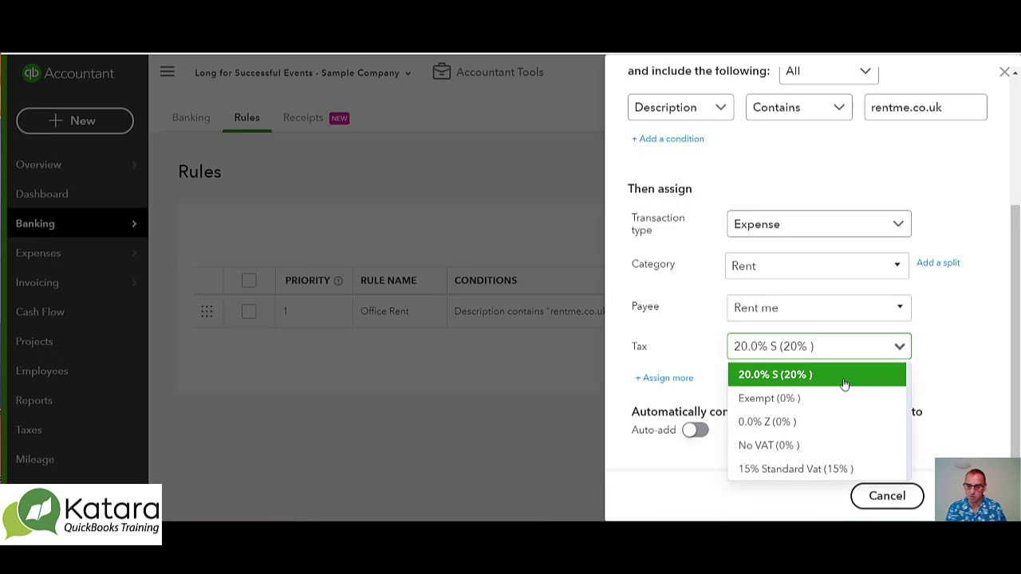
left_click(819, 471)
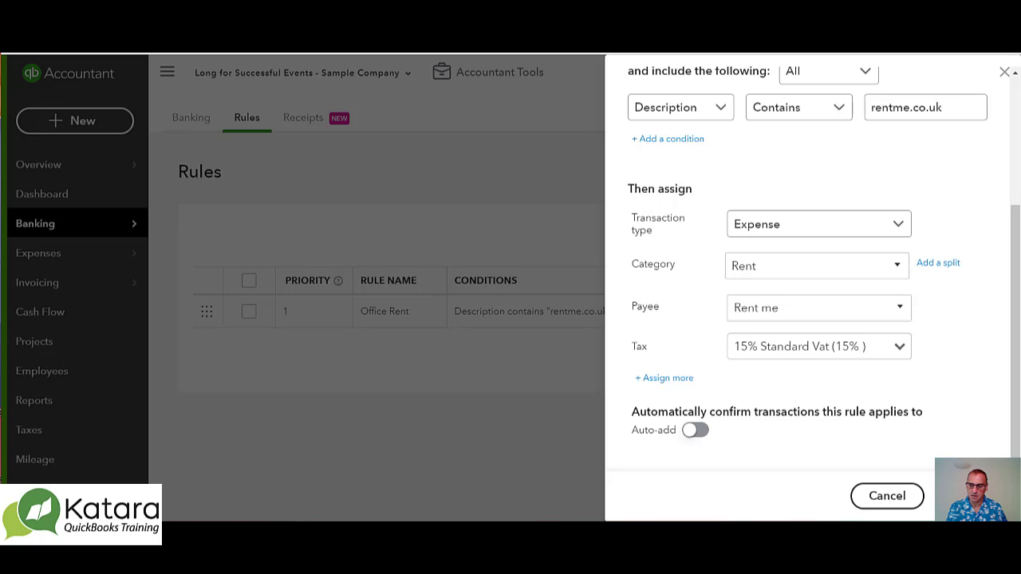
left_click(970, 495)
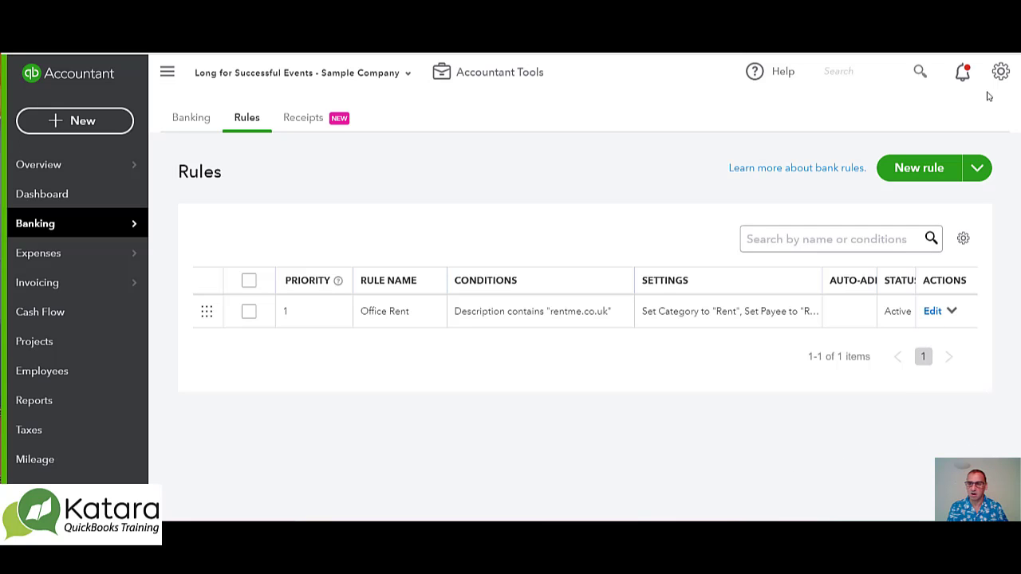
Open the unscheduled invoice template for editing from the recurring transactions list
left_click(1000, 71)
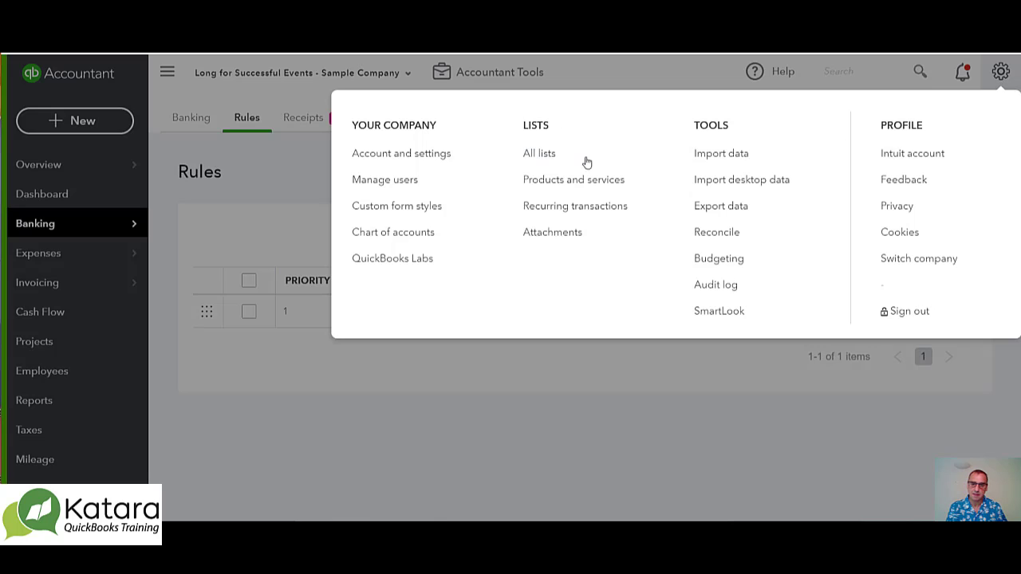
left_click(580, 209)
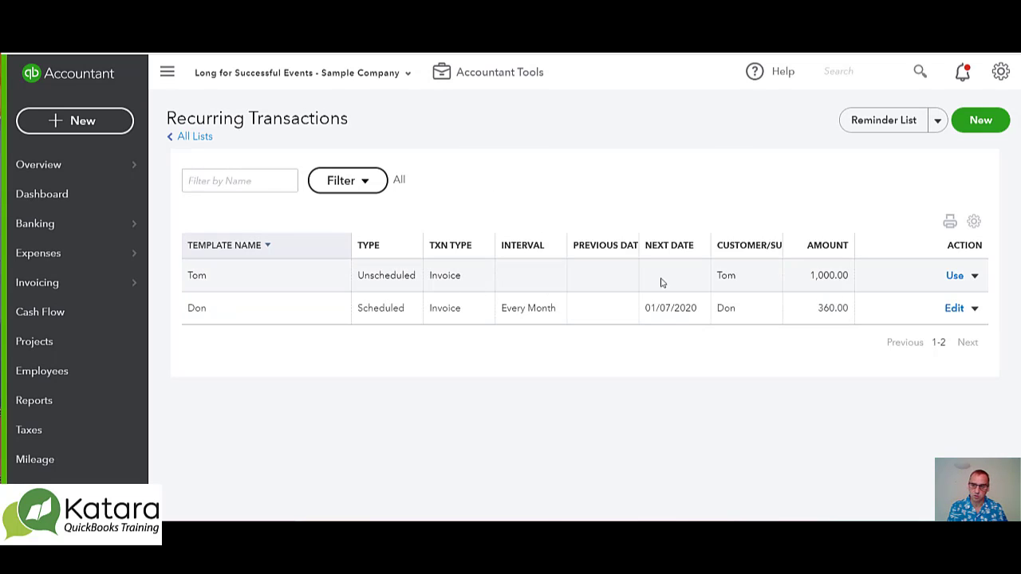
left_click(975, 276)
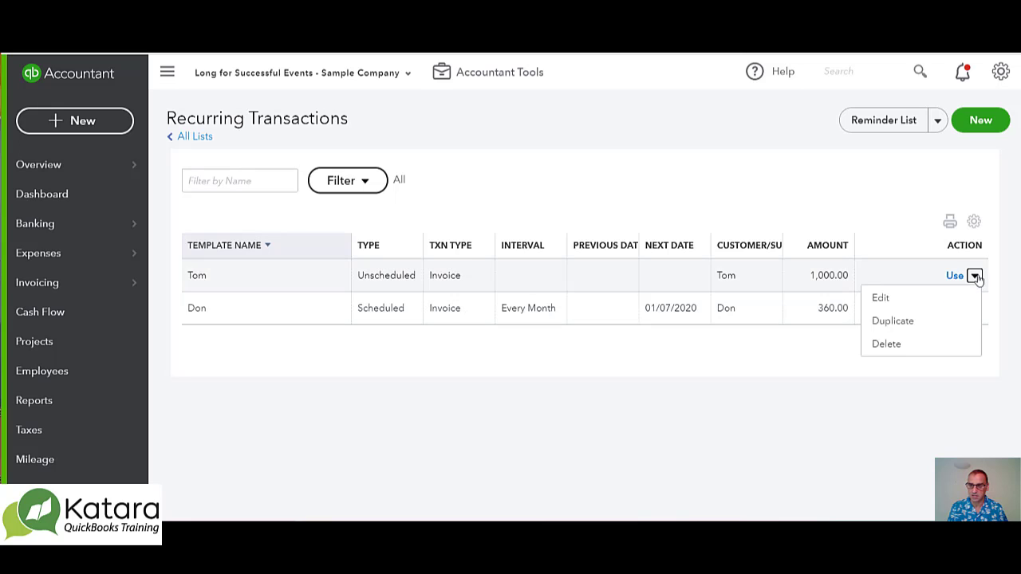
left_click(868, 216)
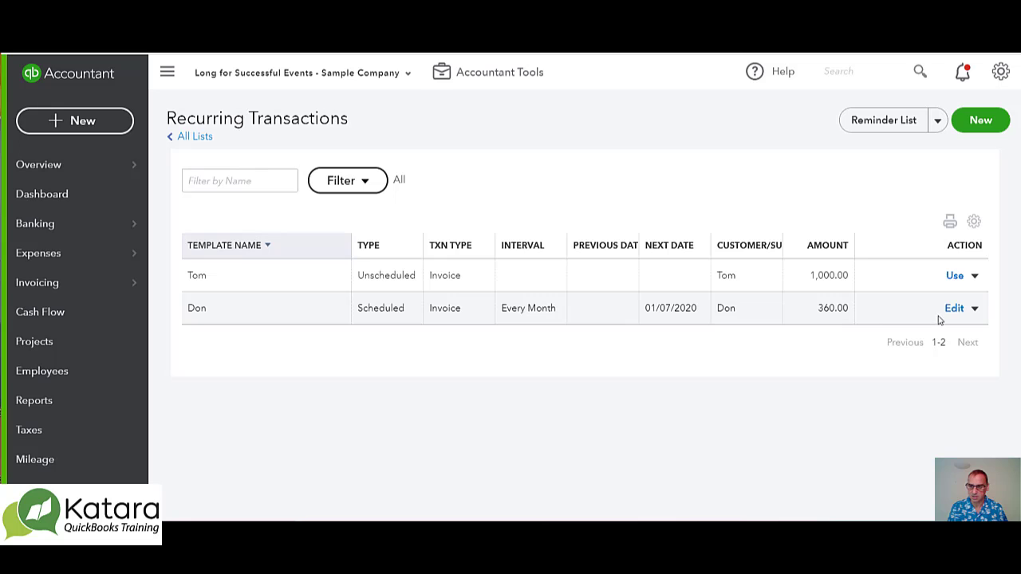
left_click(975, 277)
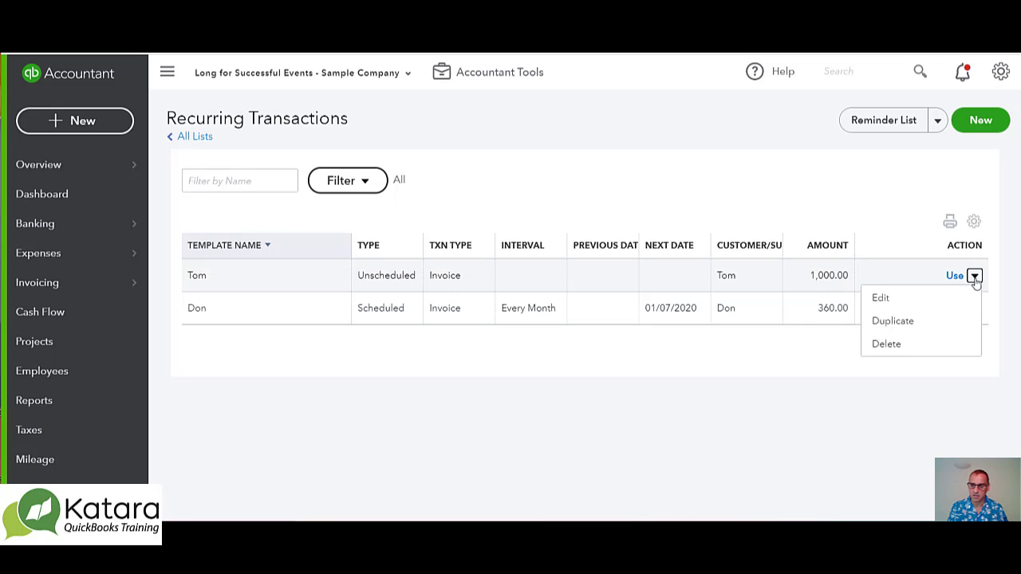
left_click(879, 298)
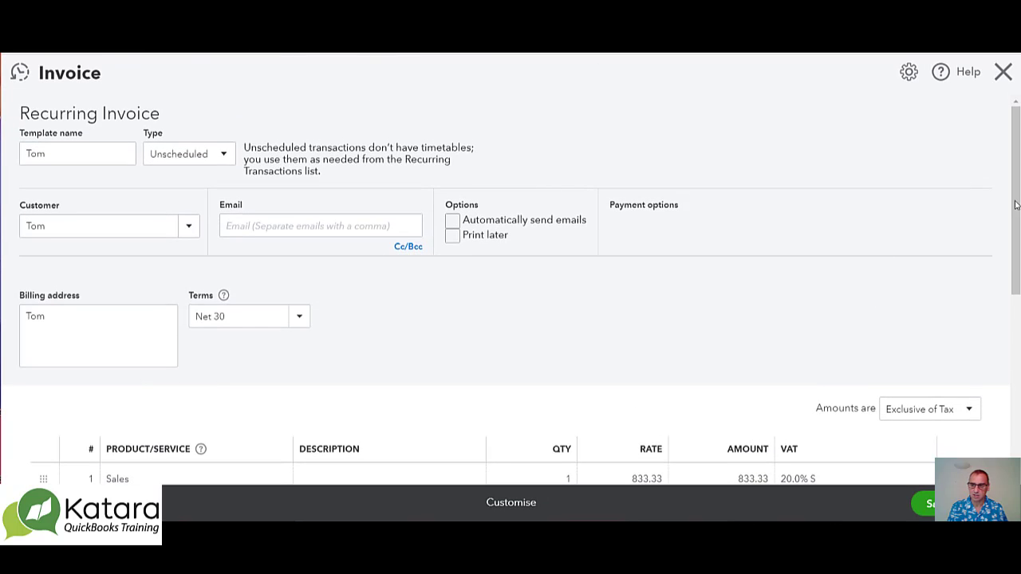
Set the VAT on the recurring invoice's Sales line to 15% Standard Vat and save the template
scroll(1015, 205, "down", 3)
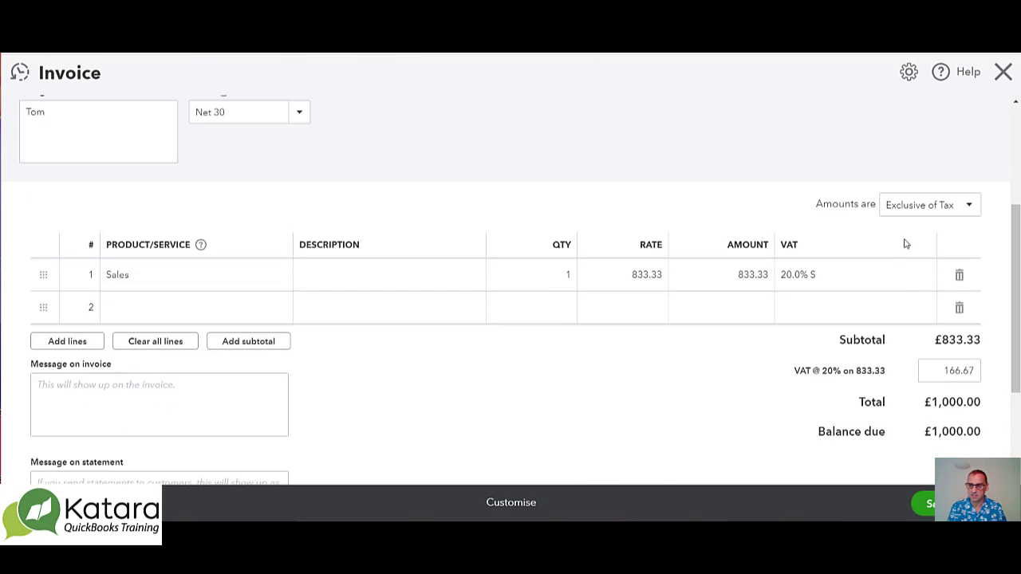
left_click(918, 273)
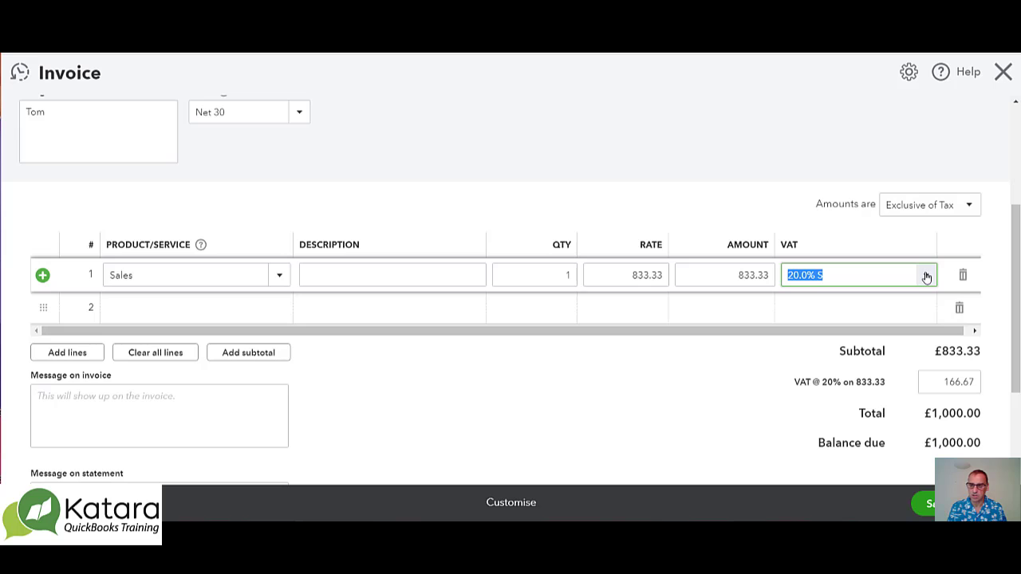
left_click(927, 275)
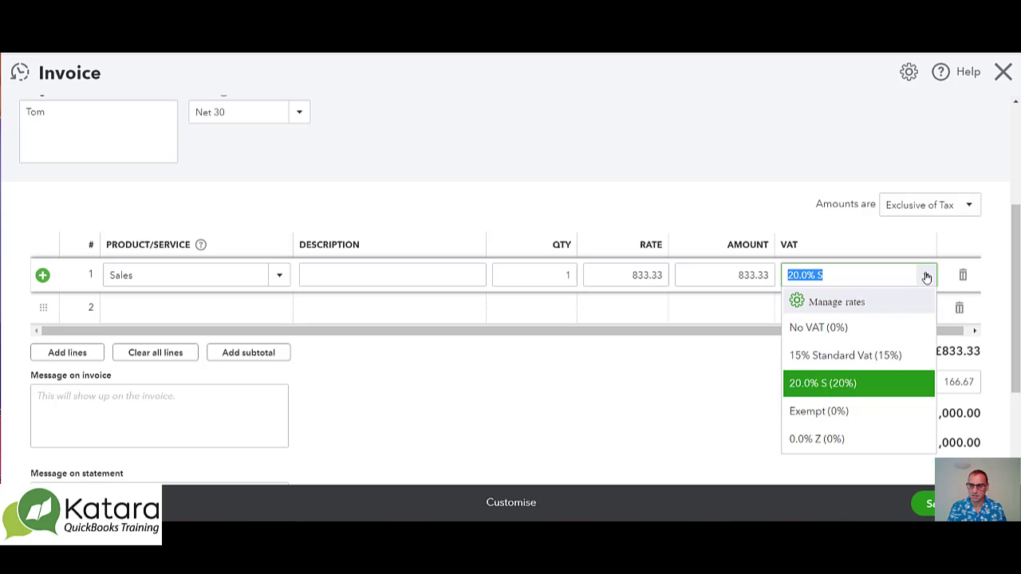
left_click(834, 357)
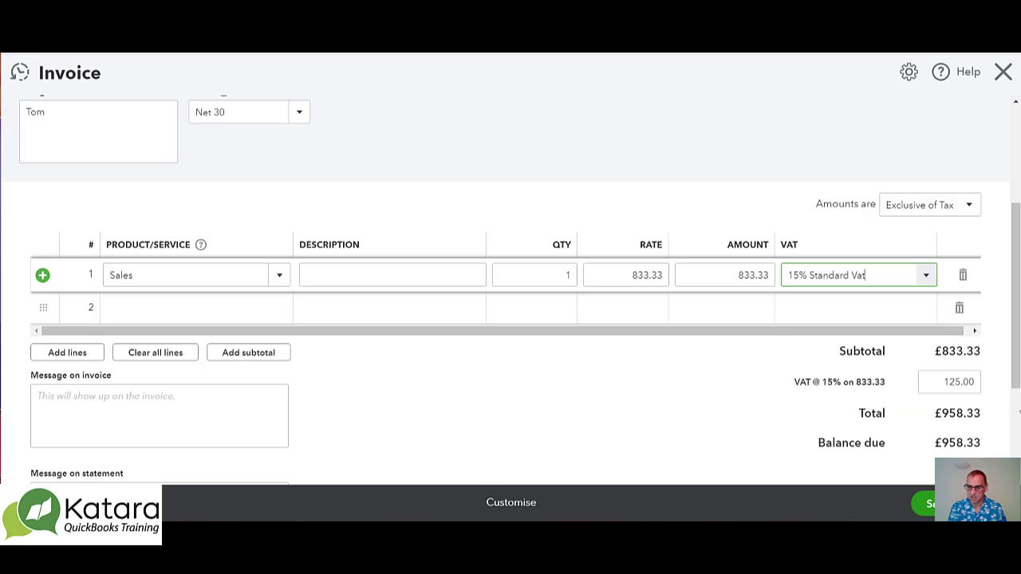
left_click_drag(1017, 367, 1018, 404)
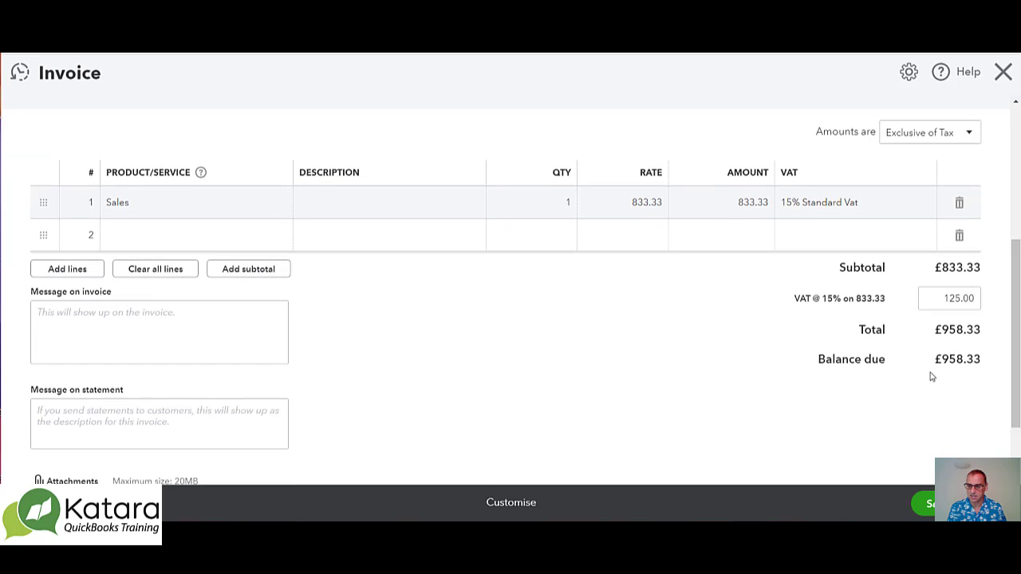
left_click(924, 503)
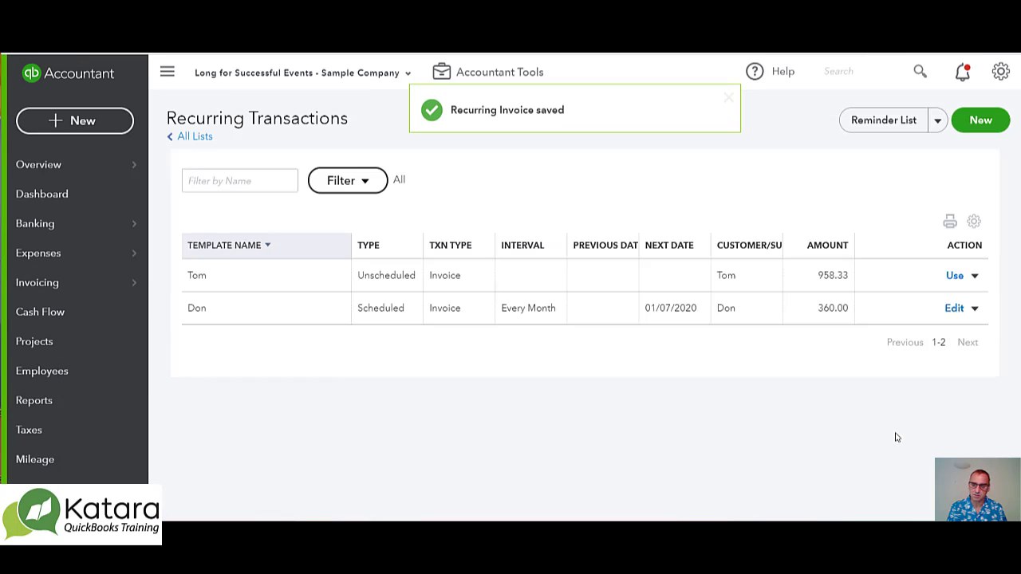